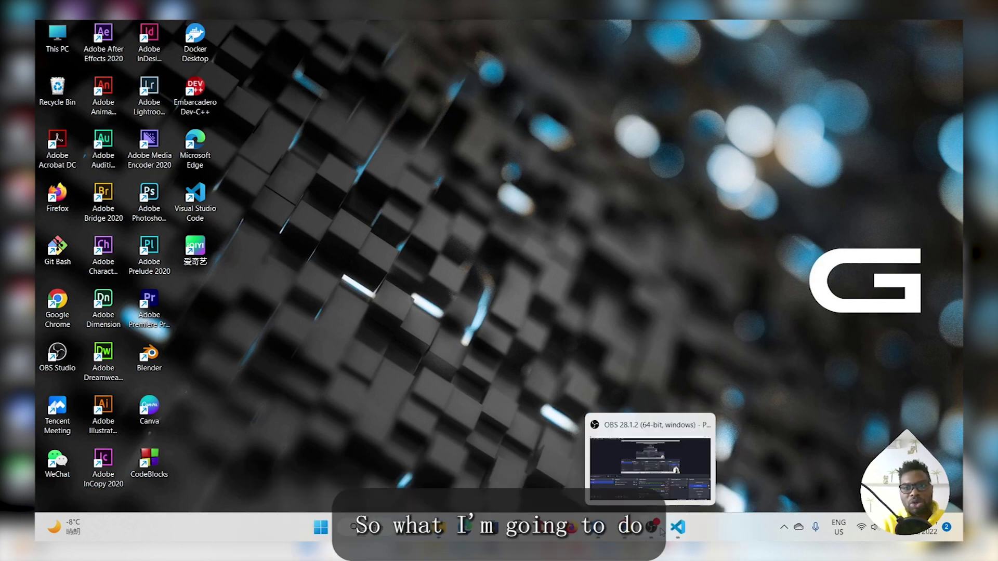
Review the web search results for "what are temp files on windows" in Chrome, and minimize the browser.
left_click(678, 528)
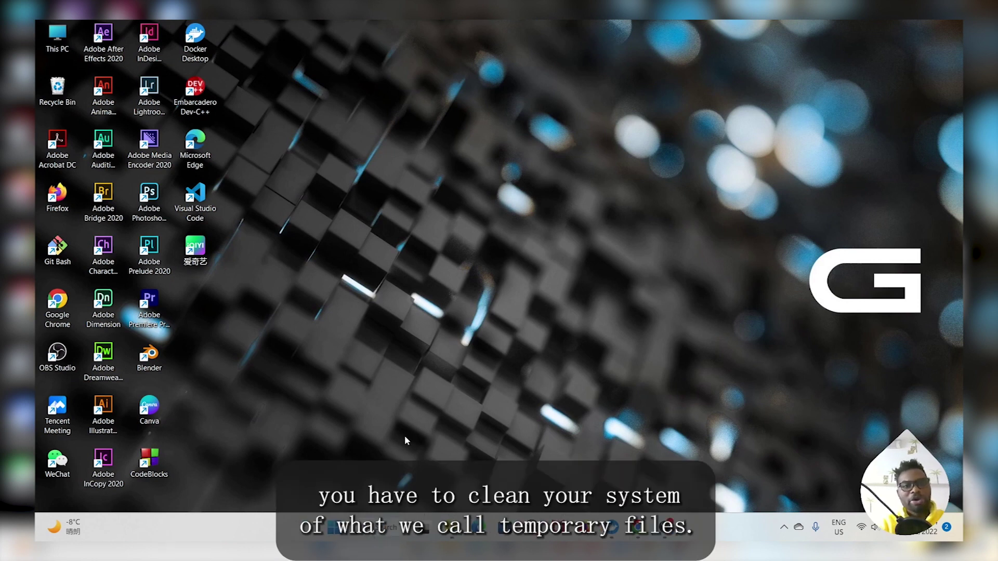
left_click(638, 528)
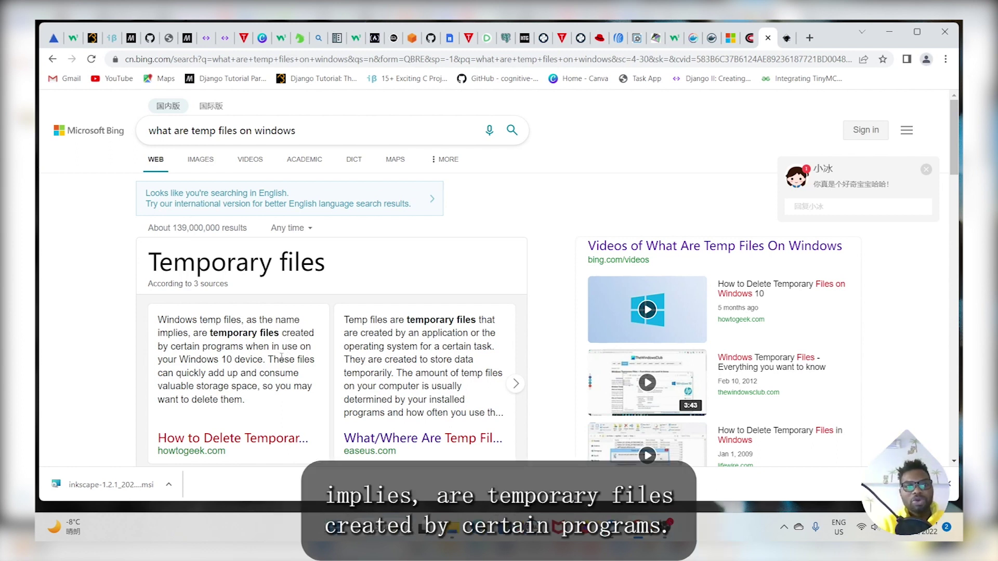
left_click(889, 32)
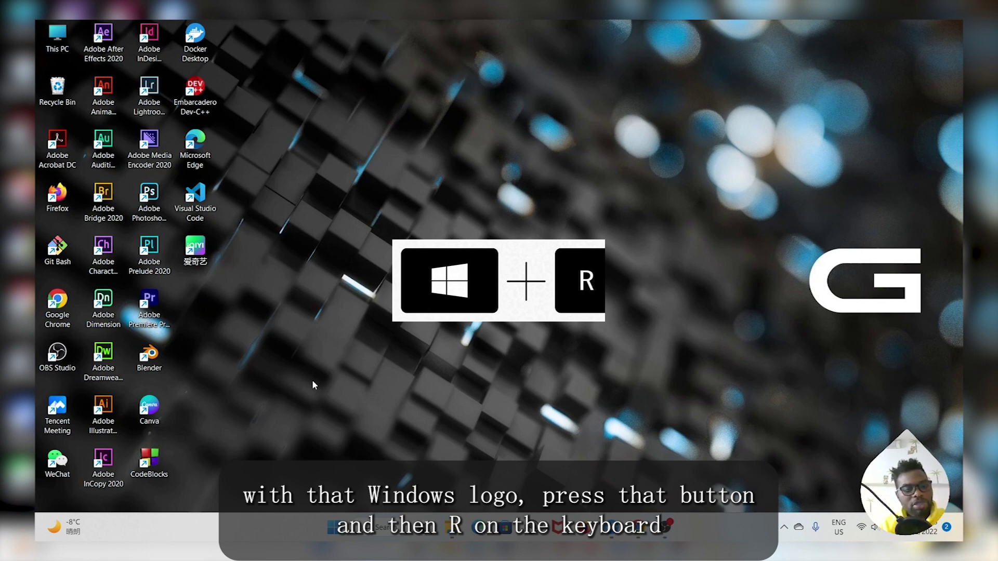
Open the user account's temporary files folder by running the command %temp%.
key("super+r")
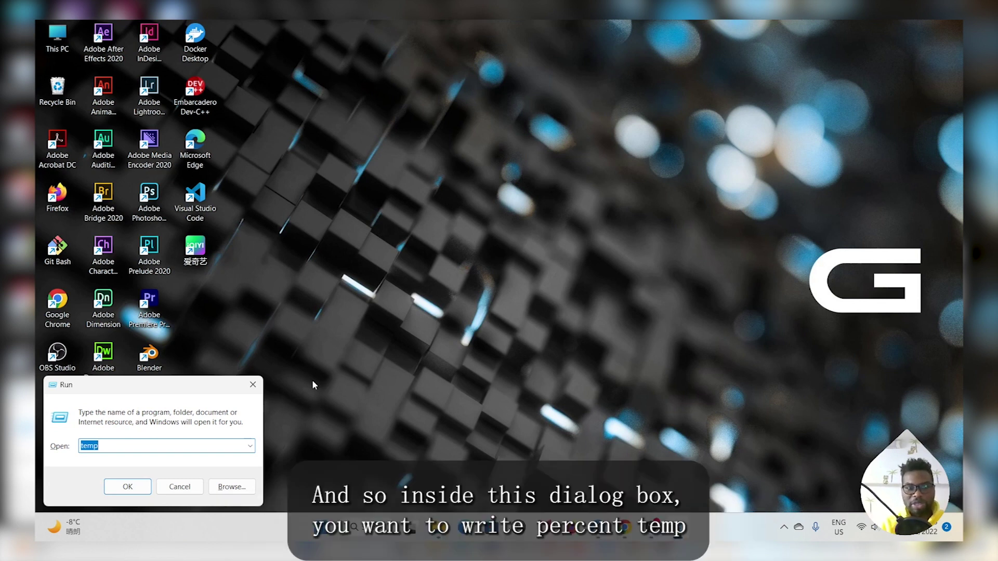
left_click(115, 445)
key("BackSpace")
key("BackSpace")
key("BackSpace")
key("BackSpace")
type("%")
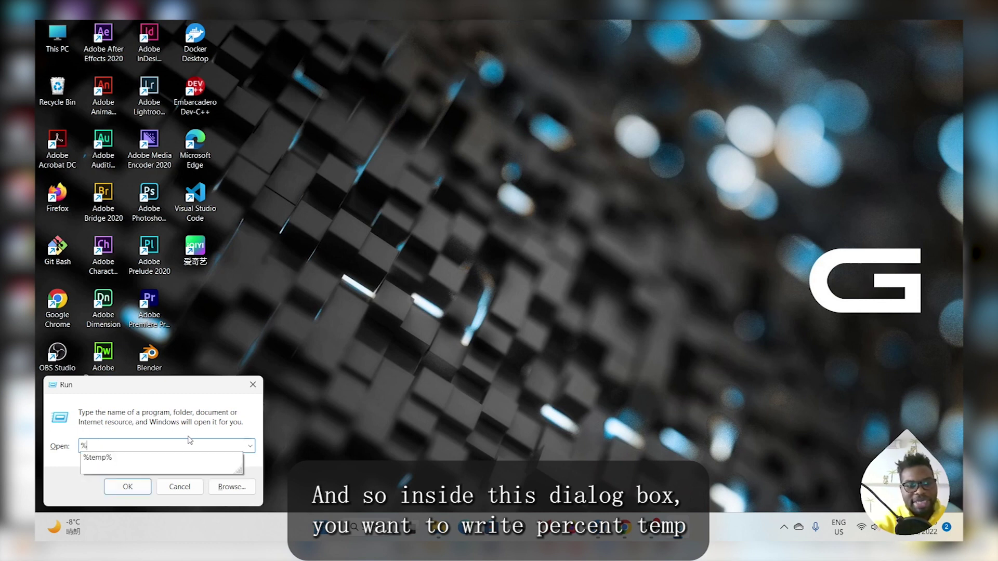
type("temp")
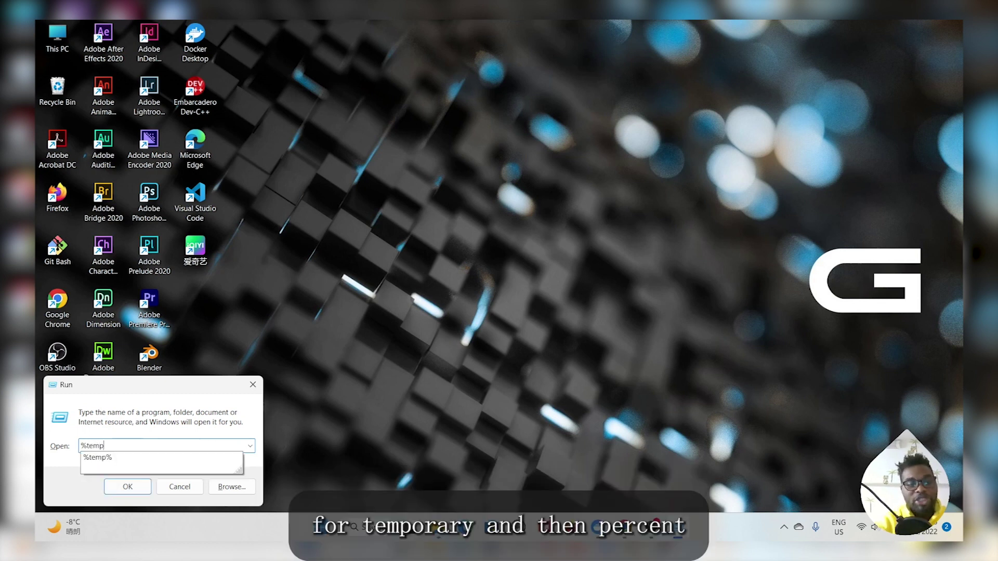
type("%")
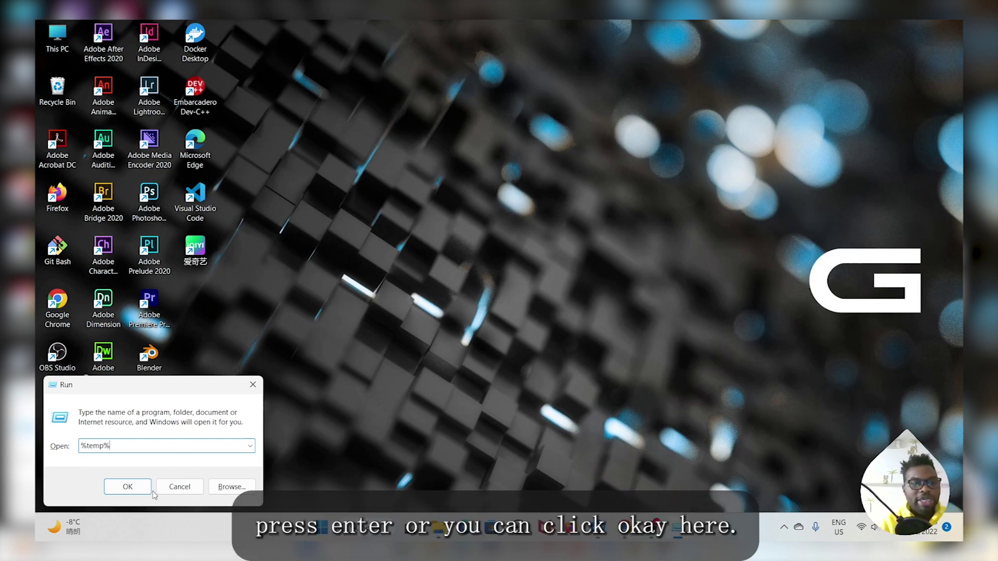
left_click(132, 487)
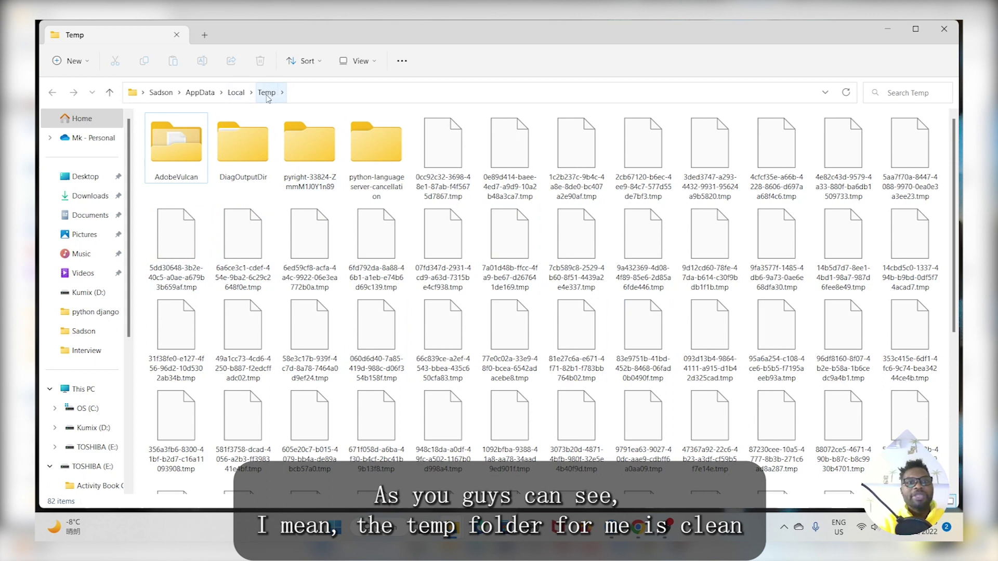
Look through the user Temp folder and delete all items in it.
scroll(439, 290, "down", 2)
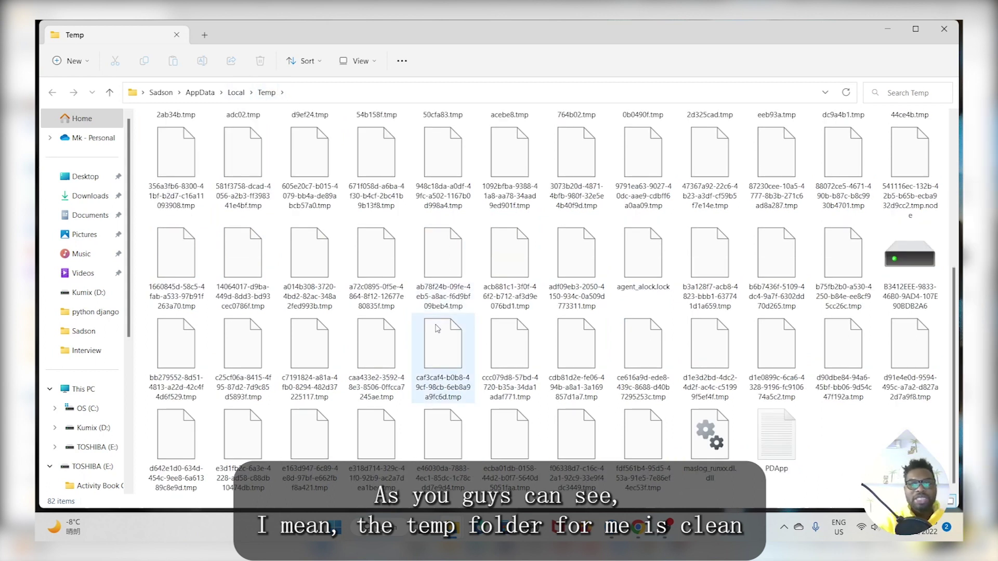
scroll(441, 323, "up", 2)
scroll(443, 336, "down", 5)
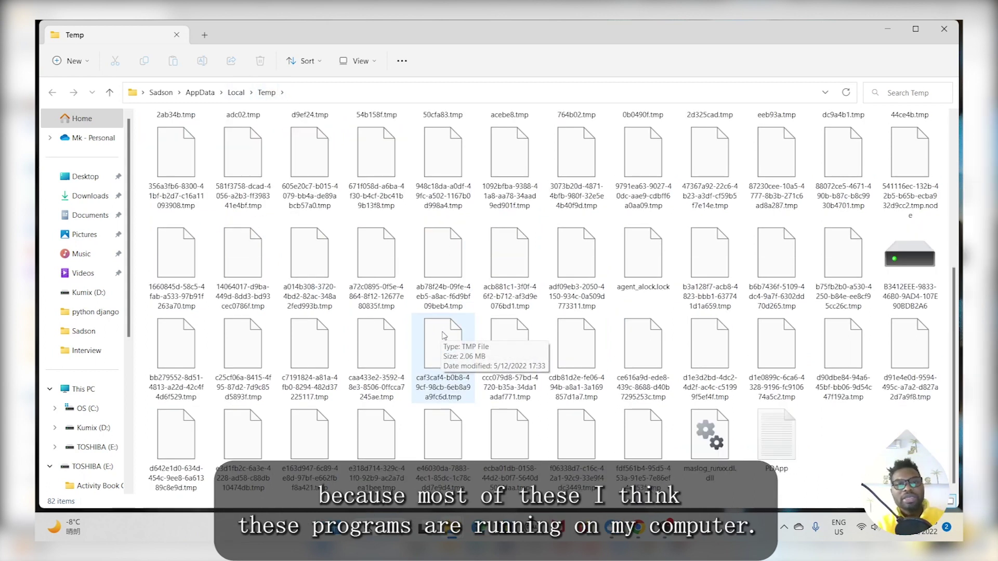
scroll(442, 333, "up", 5)
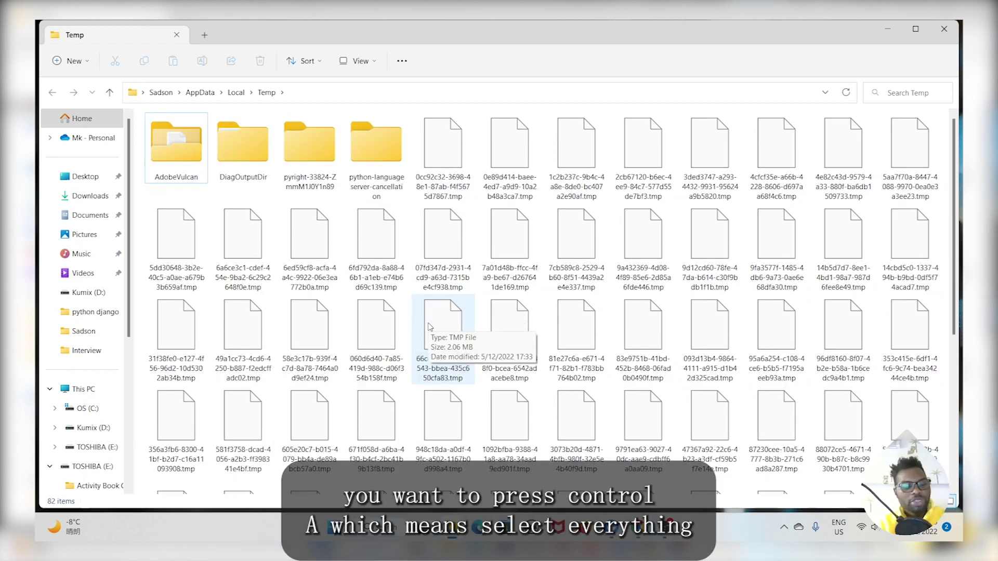
key("ctrl+a")
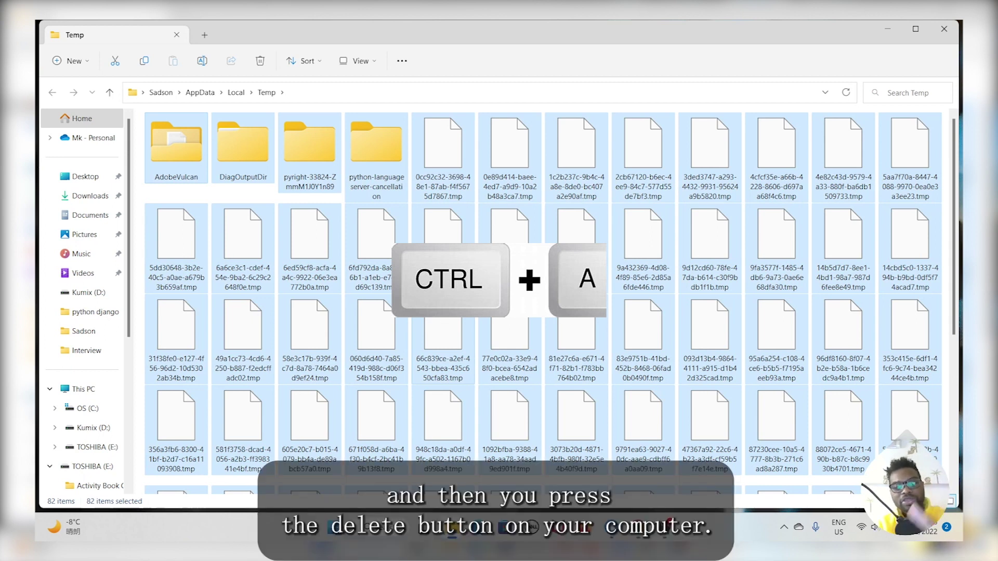
key("Delete")
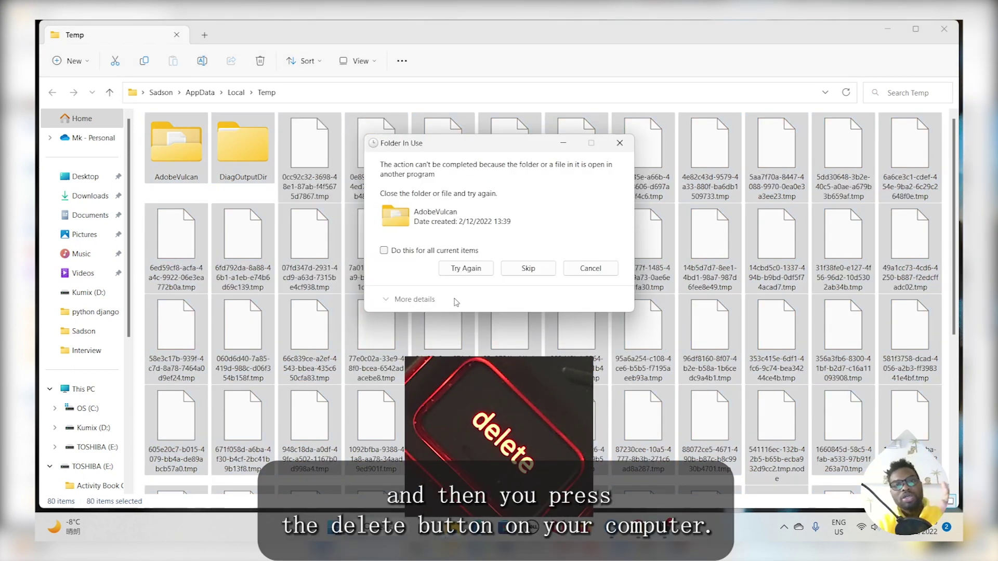
Skip all in-use items, try deleting the DiagOutputDir folder with administrator permission, then cancel and close the Temp folder.
left_click(385, 252)
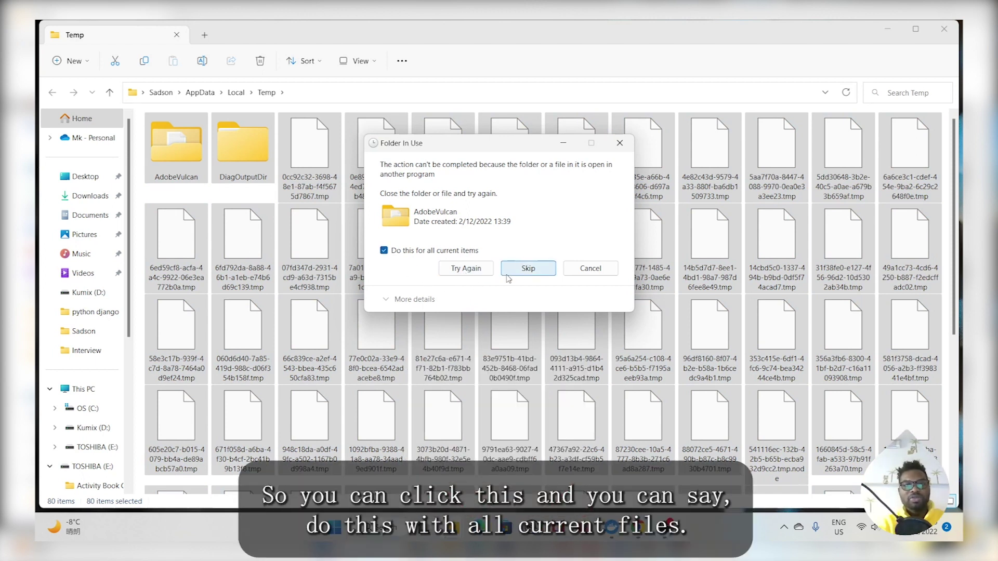
left_click(531, 274)
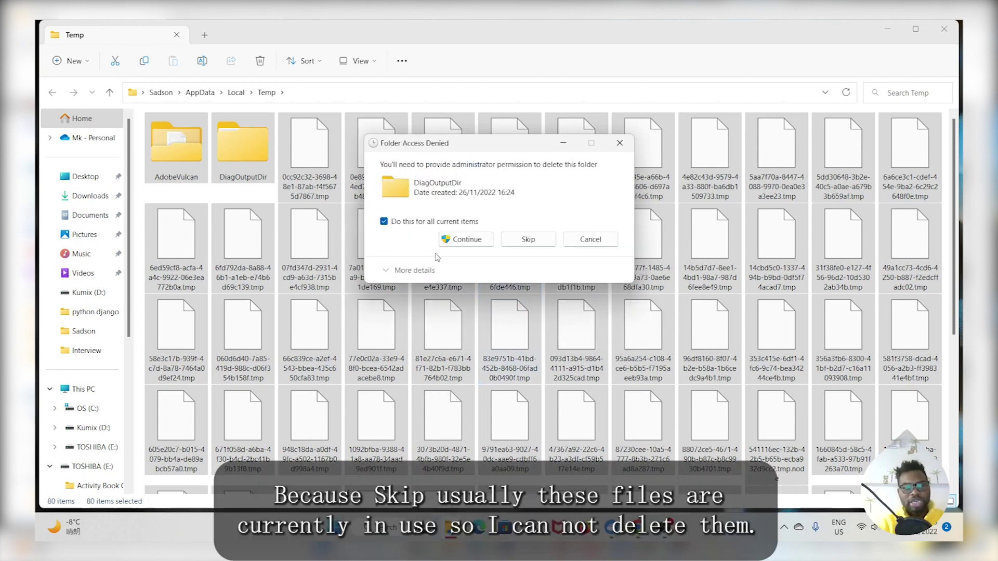
left_click(459, 242)
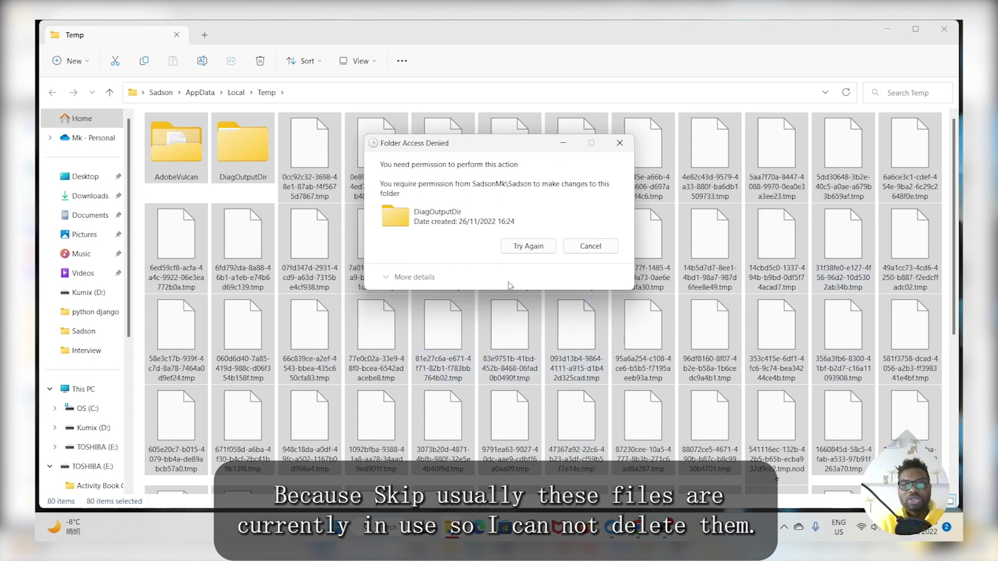
left_click(586, 252)
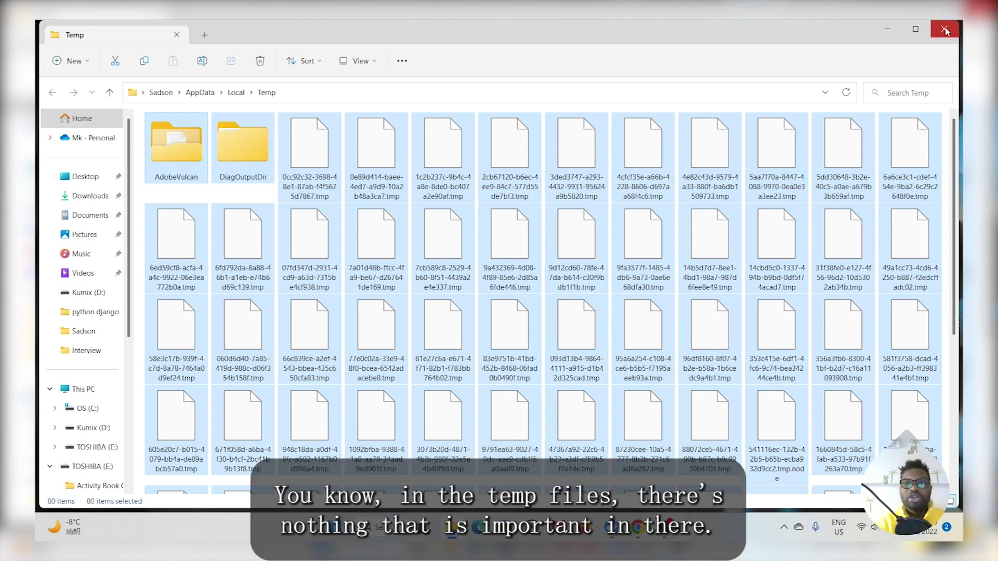
left_click(944, 29)
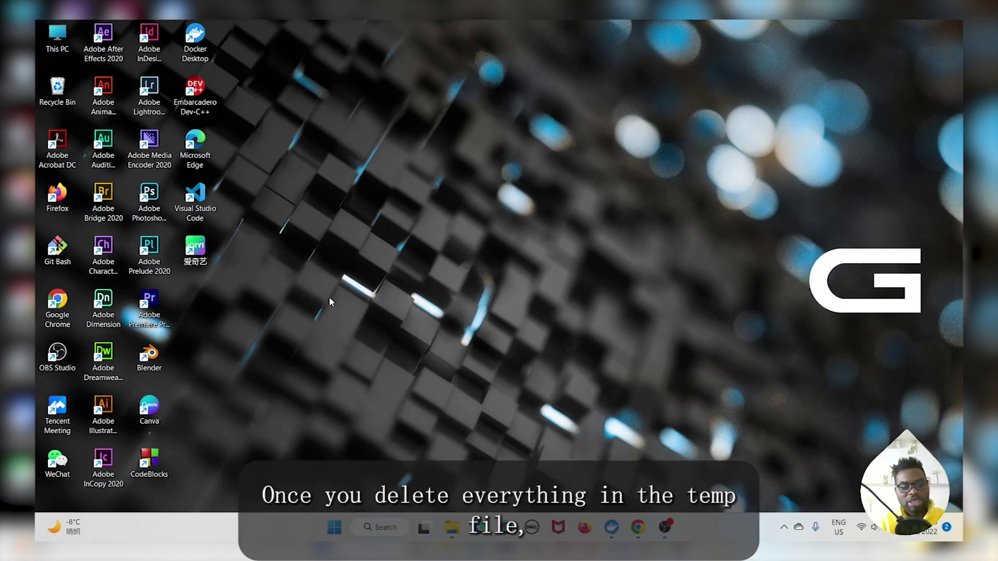
Empty the Recycle Bin, permanently deleting its items.
right_click(59, 92)
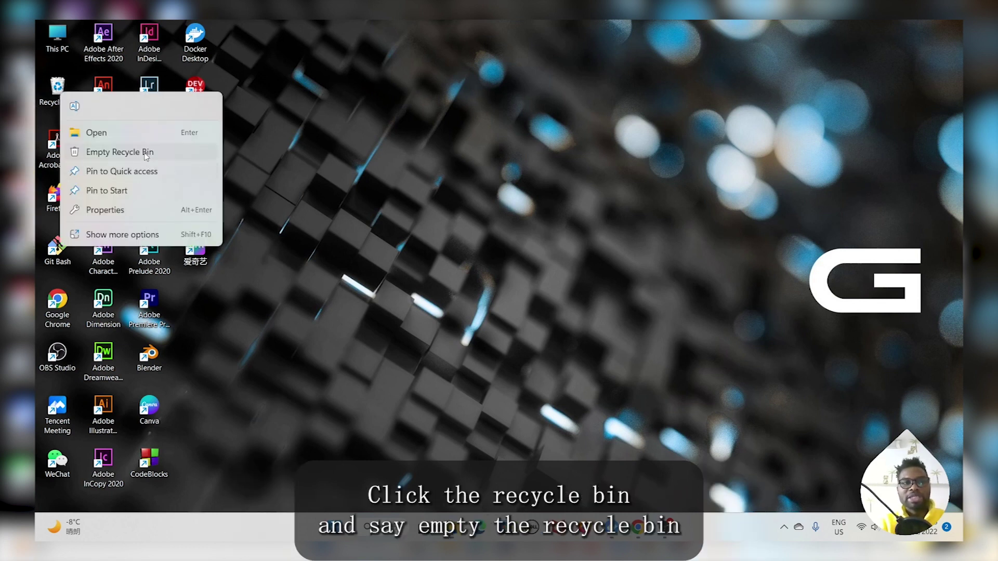
left_click(146, 154)
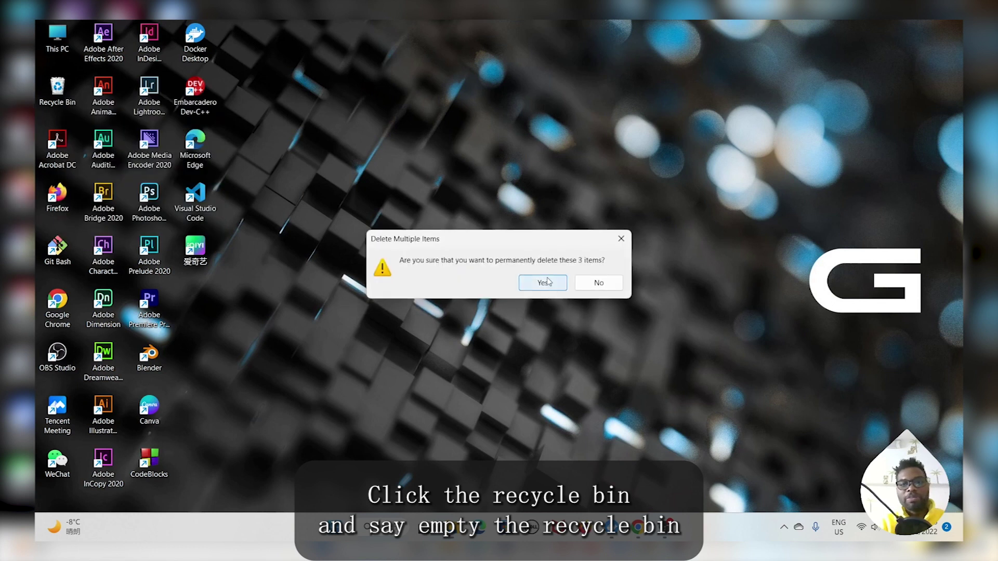
left_click(543, 282)
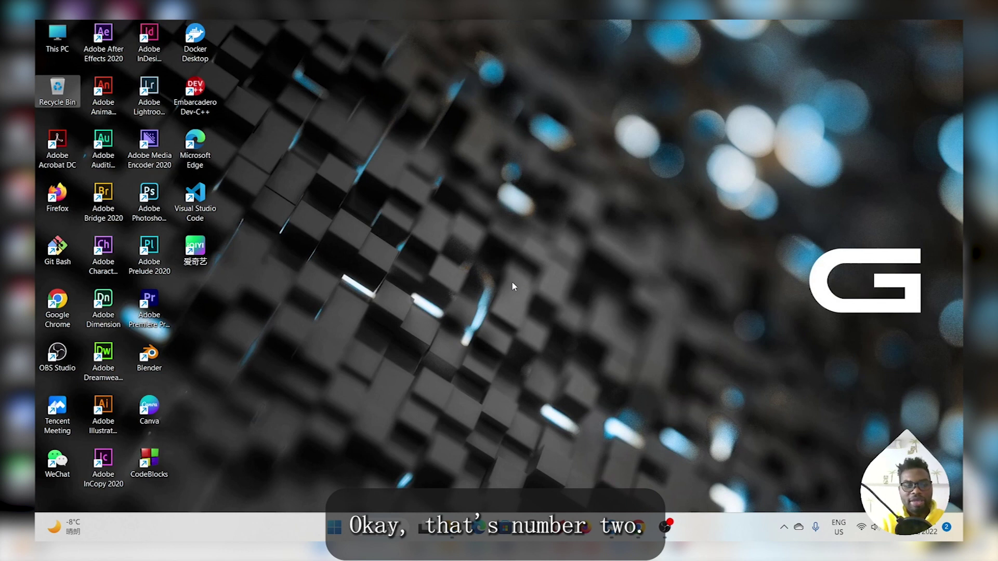
left_click(56, 527)
left_click(526, 217)
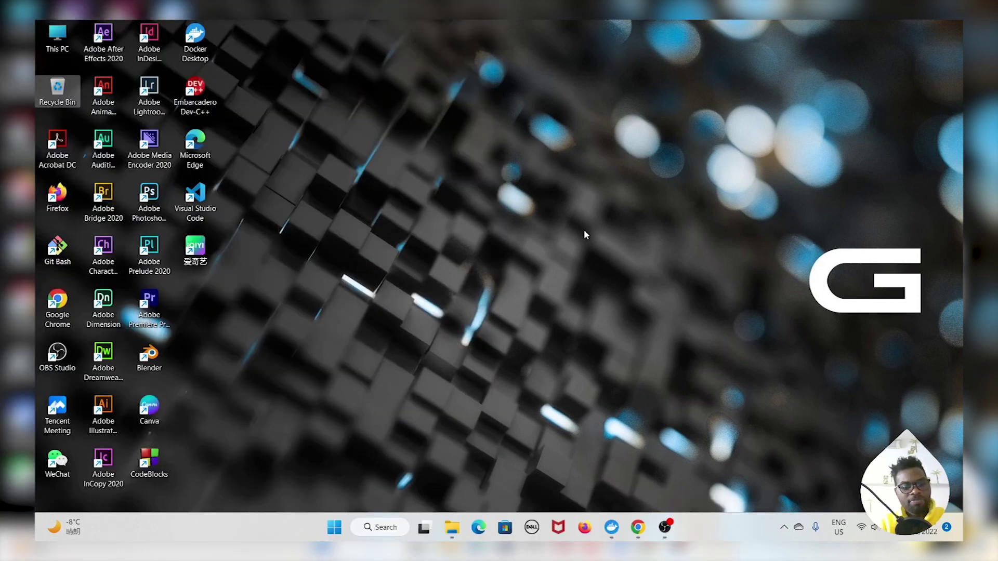
Open the Windows Temp folder on drive C by running the command temp.
key("super+r")
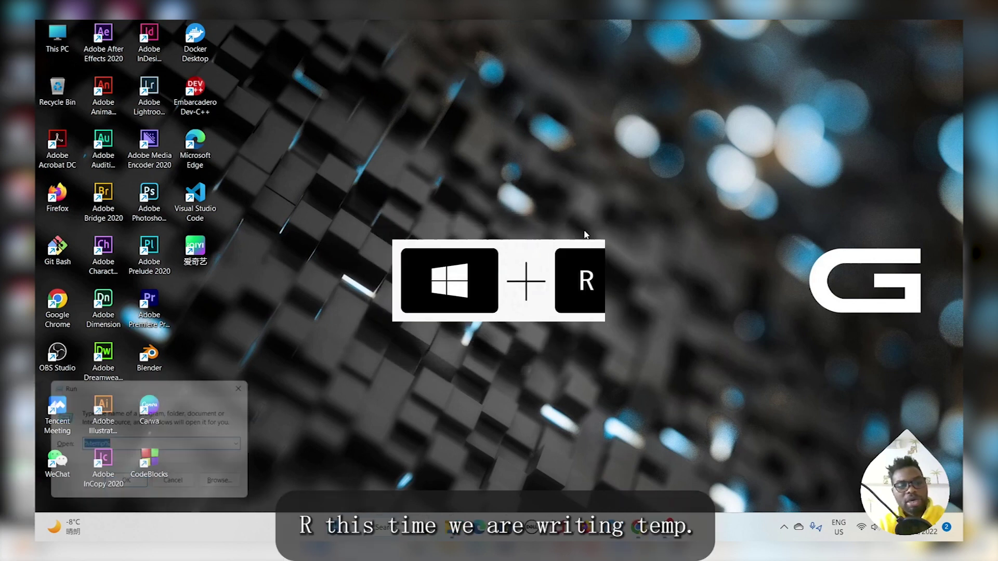
type("temp")
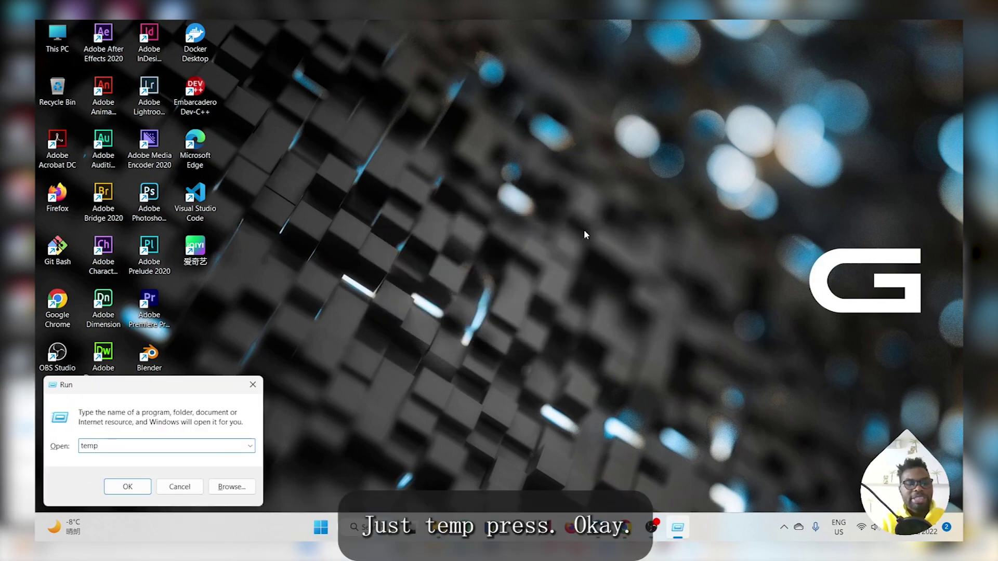
left_click(129, 482)
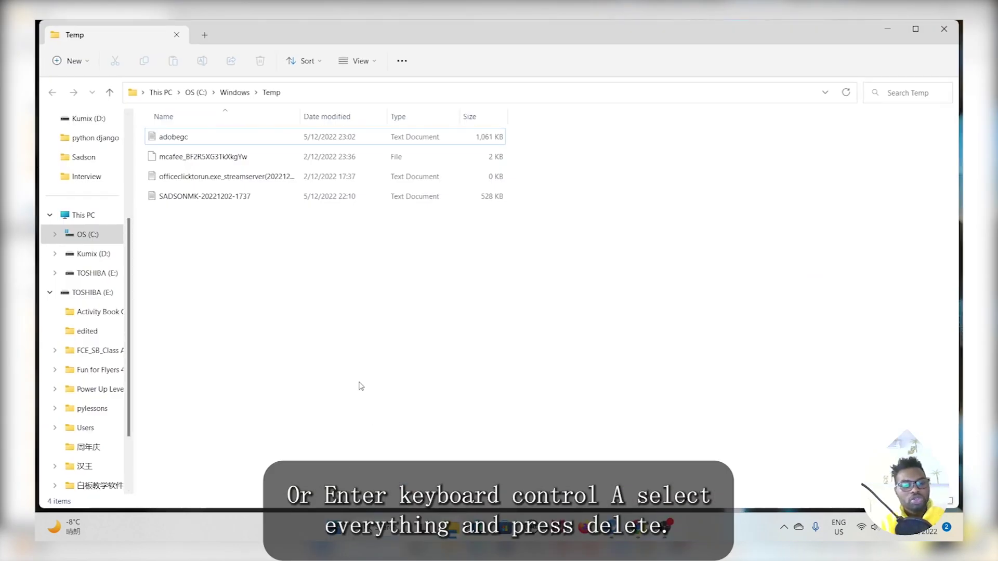
Try to delete all files in the Windows Temp folder, skipping every file in use, and close the folder window.
key("ctrl+a")
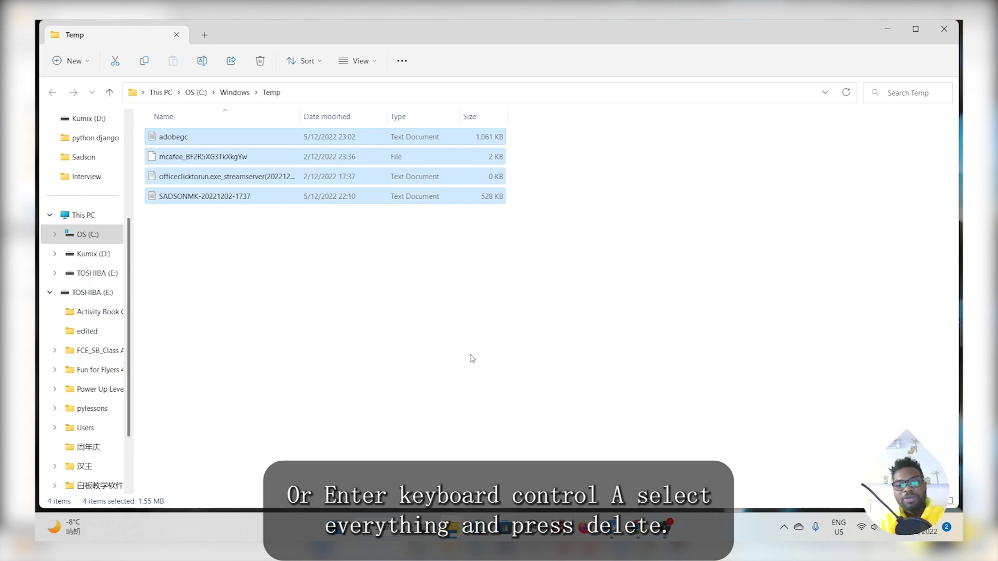
key("Delete")
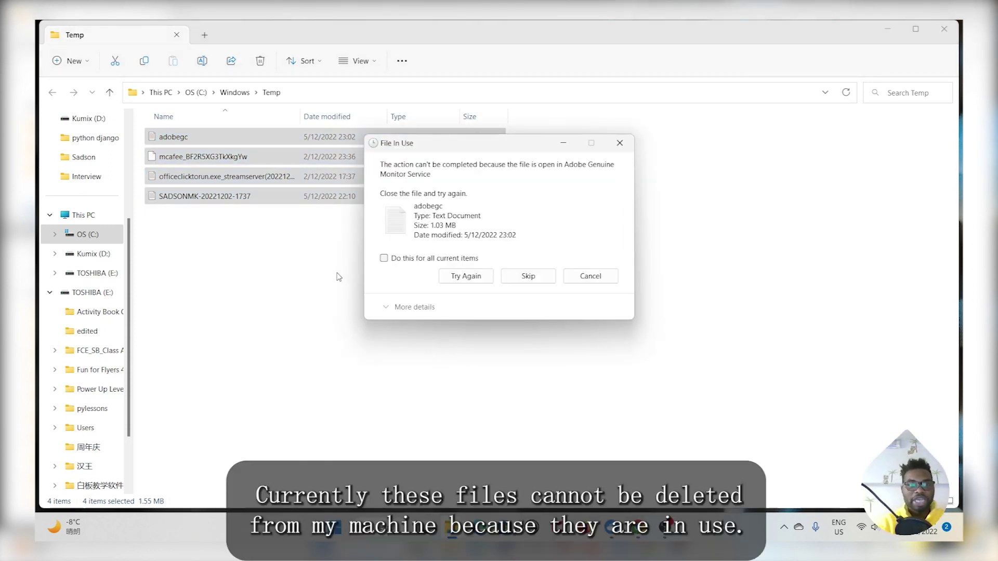
left_click(384, 258)
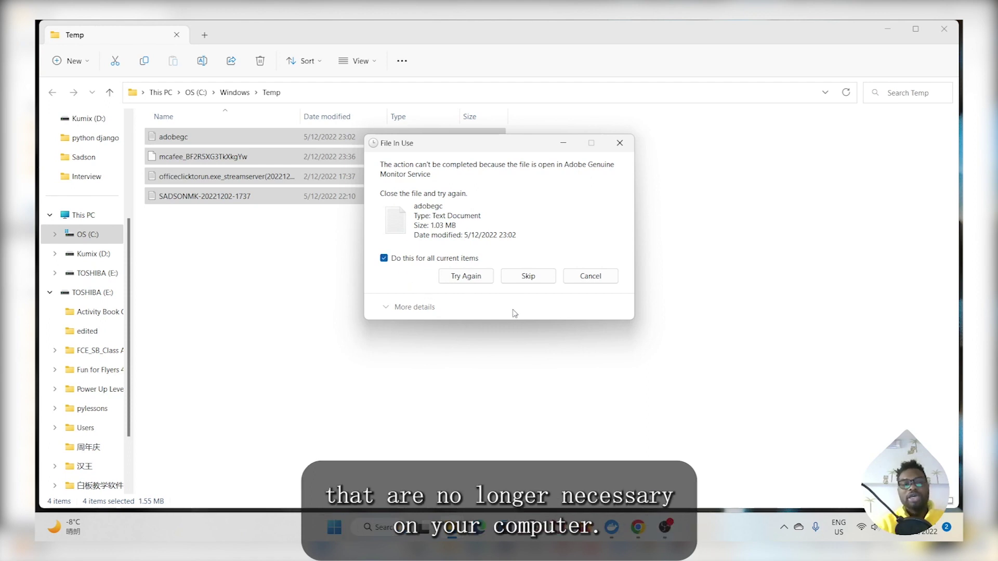
left_click(537, 280)
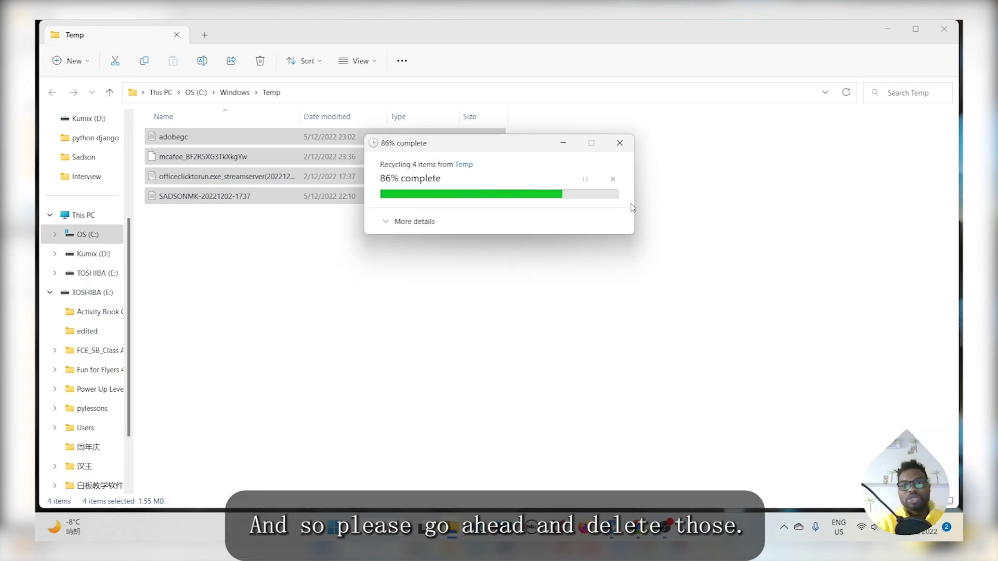
left_click(945, 28)
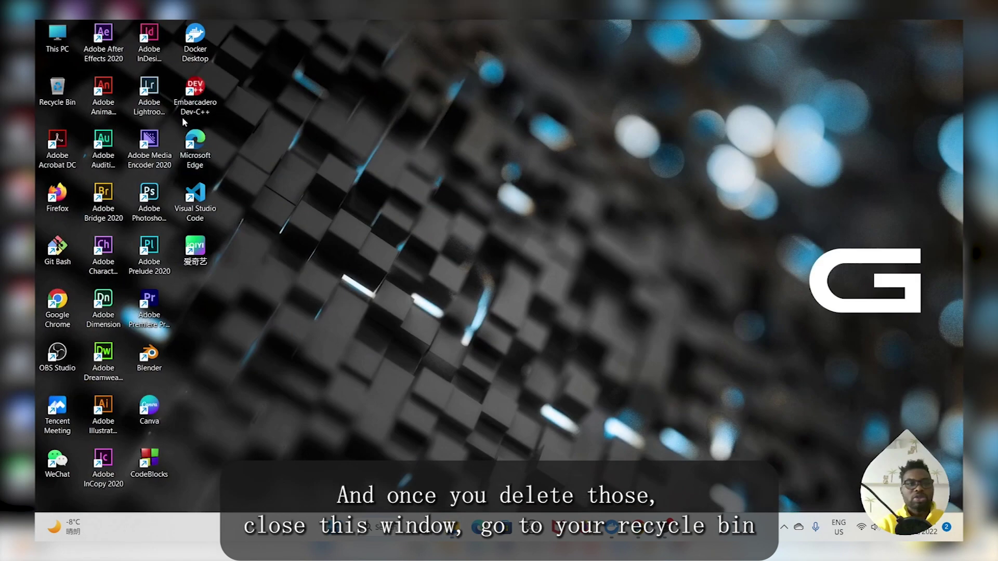
Try to empty the Recycle Bin again.
right_click(61, 90)
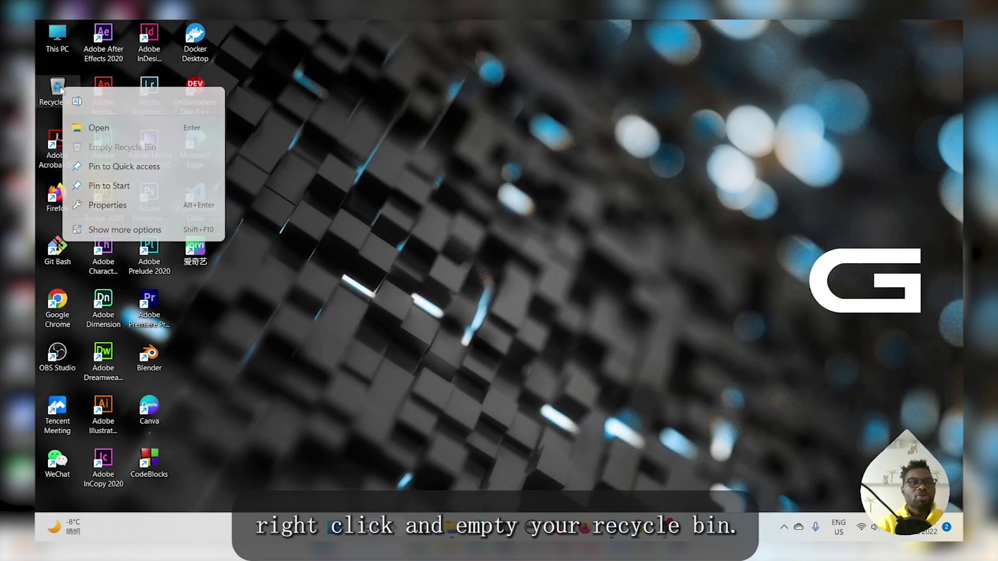
left_click(389, 186)
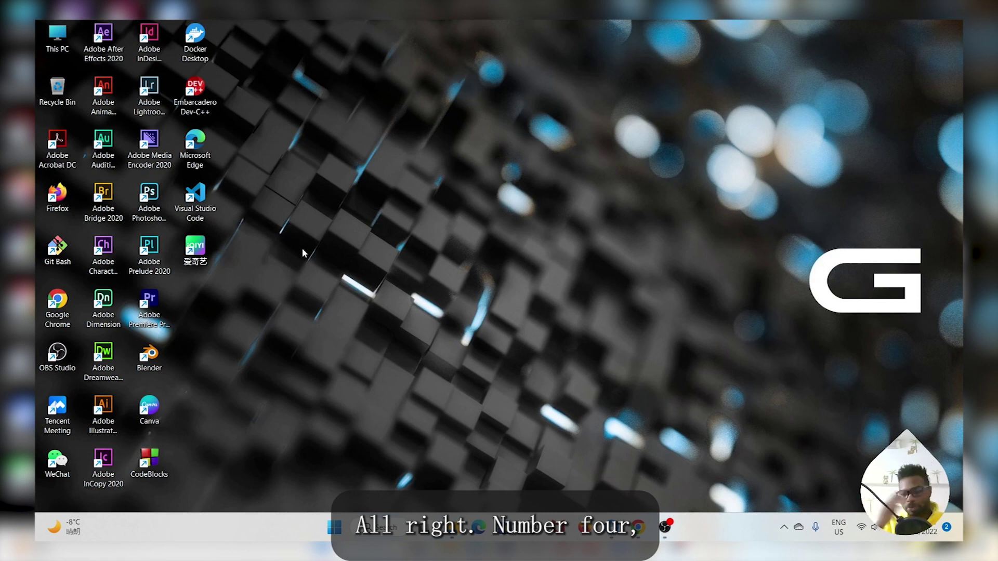
Search Windows for "disk" and launch the Disk Clean-up app.
left_click(366, 526)
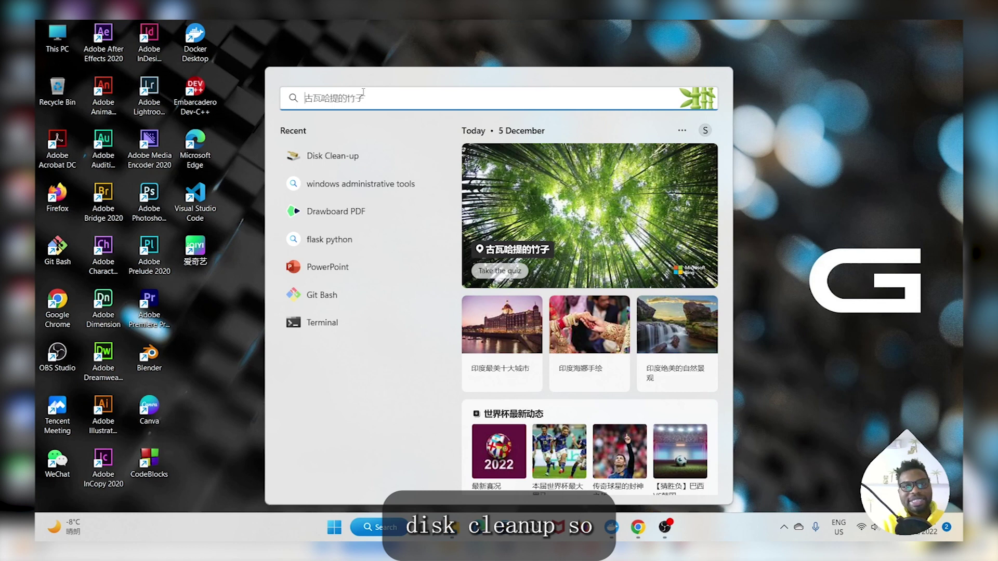
type("disk")
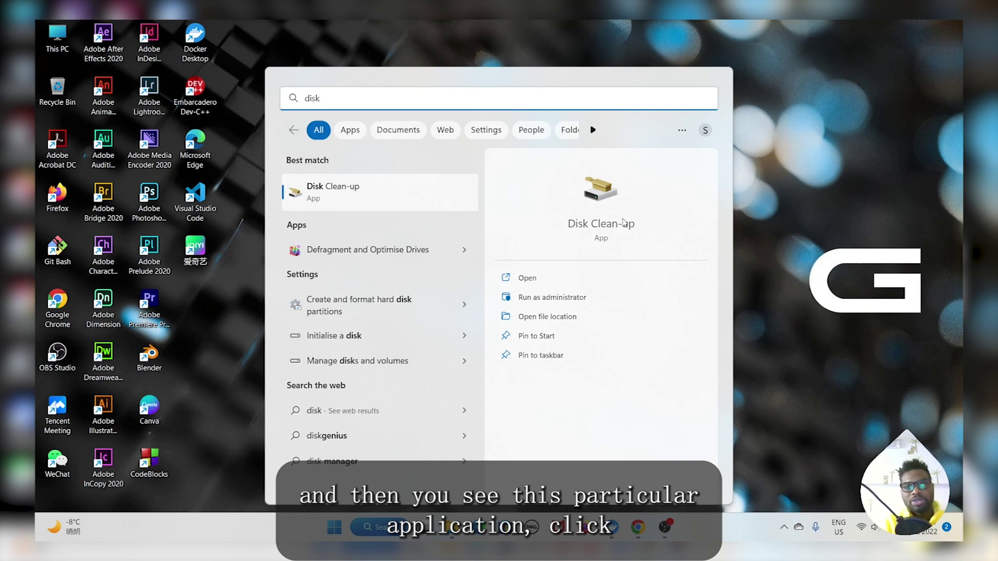
left_click(601, 229)
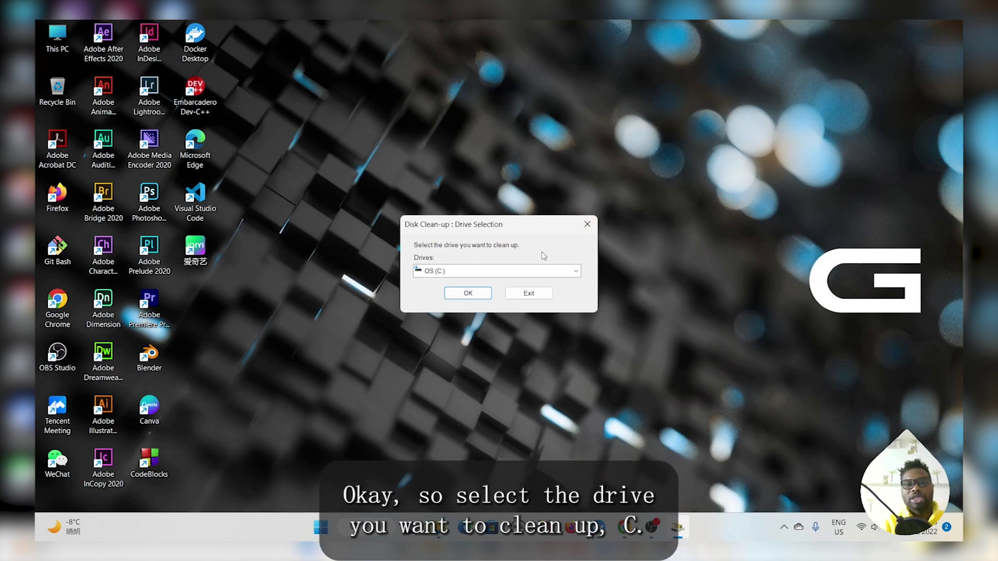
Scan drive OS (C:) with Disk Clean-up and review the list of files to delete.
left_click(468, 294)
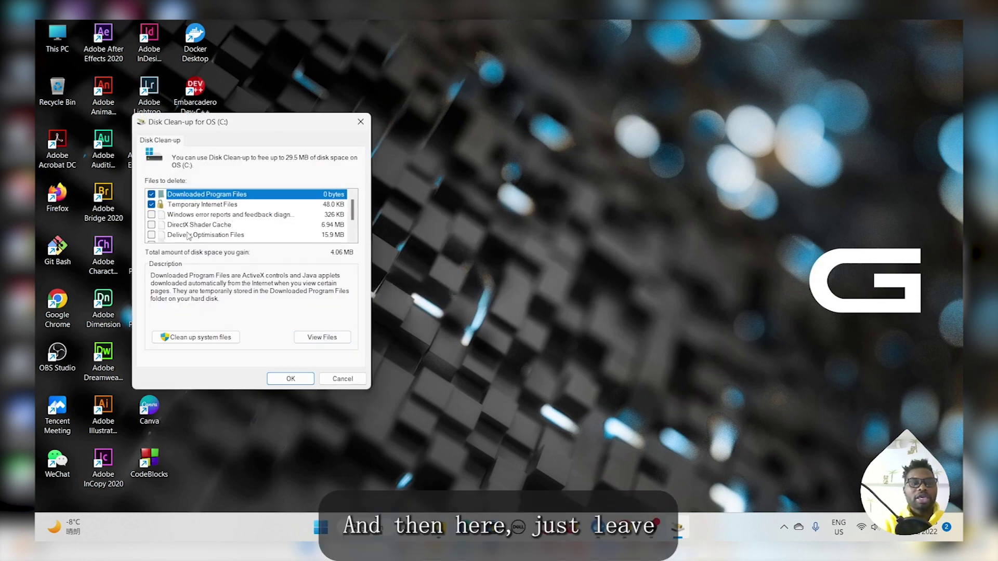
scroll(169, 204, "down", 1)
scroll(187, 224, "up", 1)
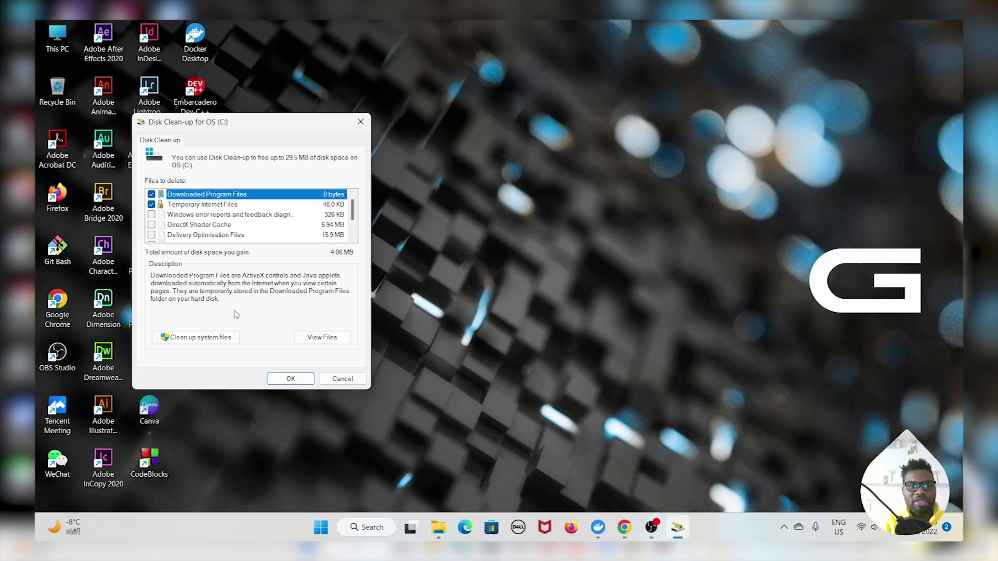
Include system files in the clean-up of drive OS (C:) and permanently delete the preselected files.
left_click(199, 339)
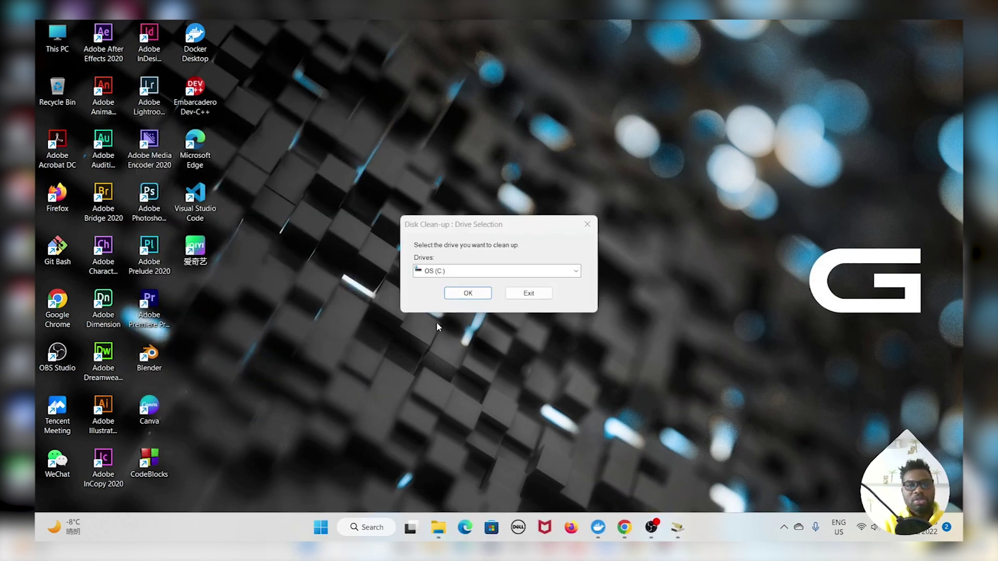
left_click(468, 294)
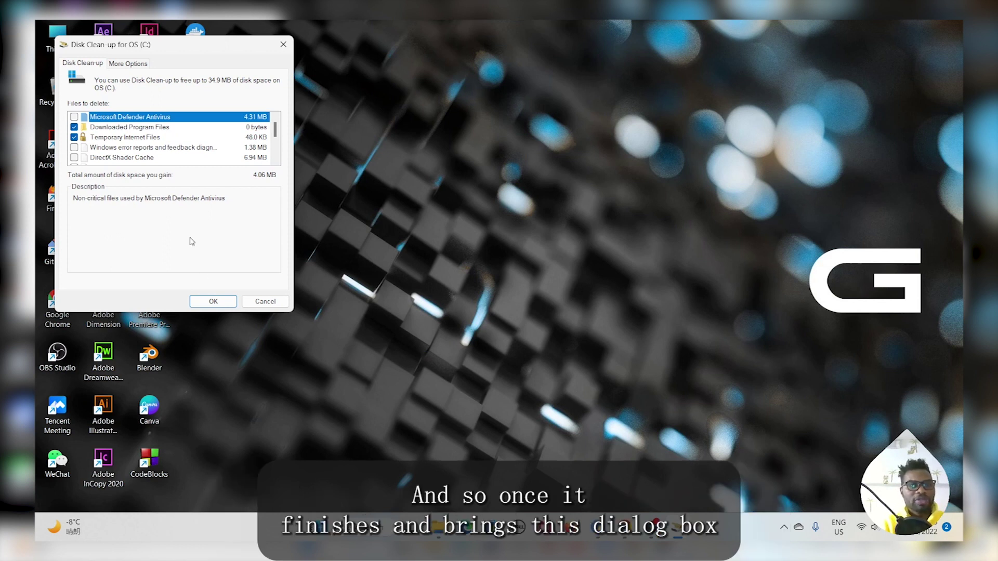
left_click(215, 304)
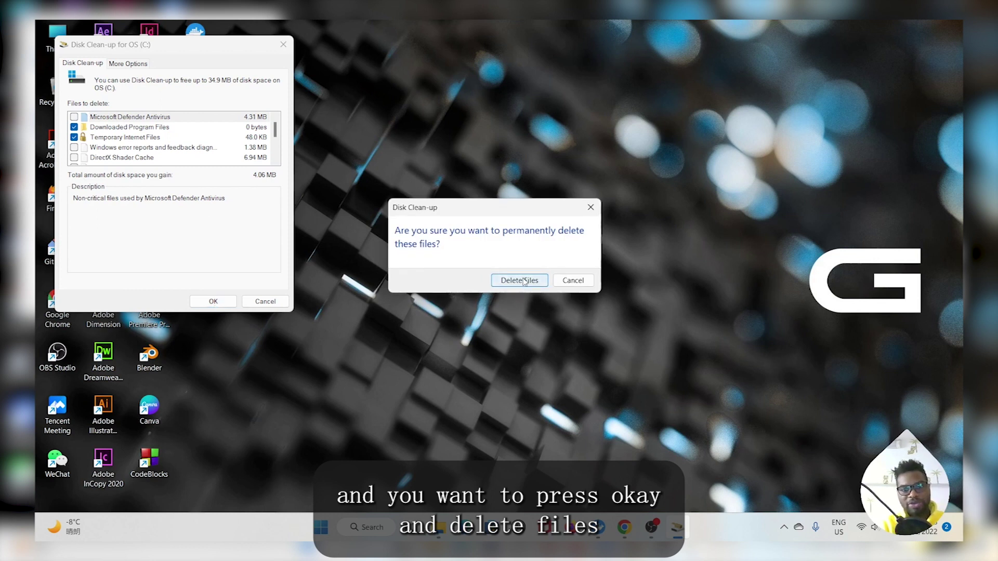
left_click(520, 281)
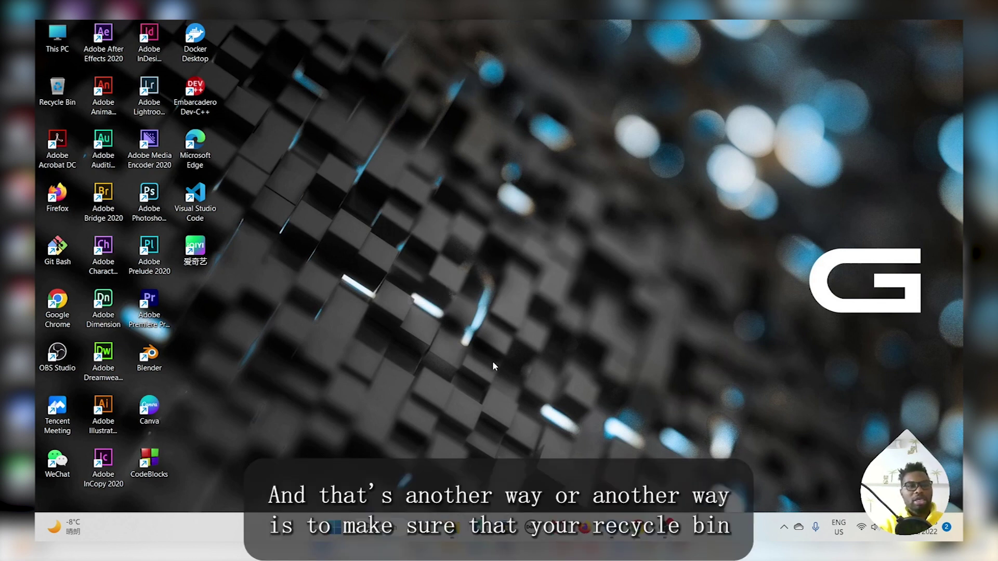
Check whether the desktop Recycle Bin still needs emptying, then dismiss its options.
right_click(58, 97)
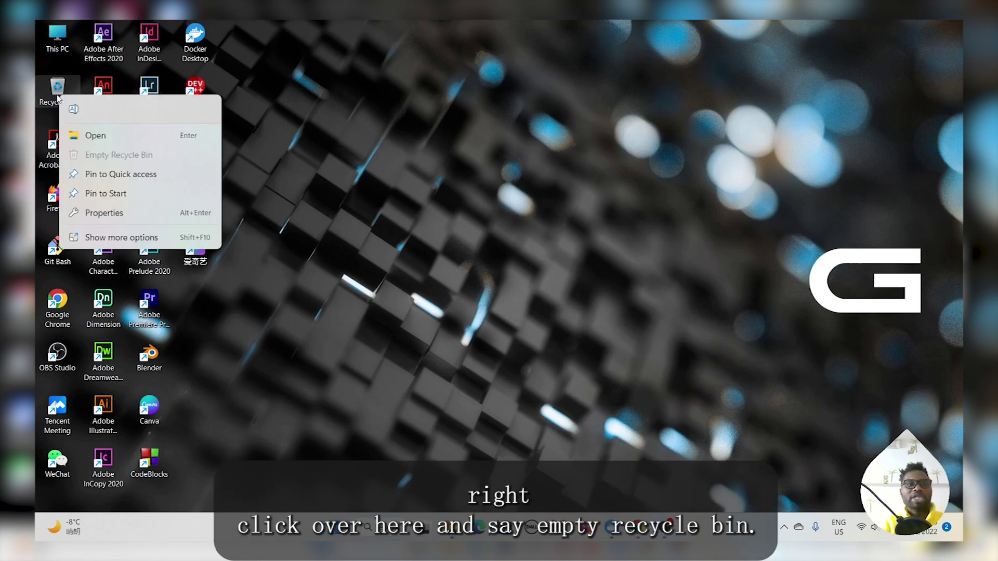
left_click(363, 202)
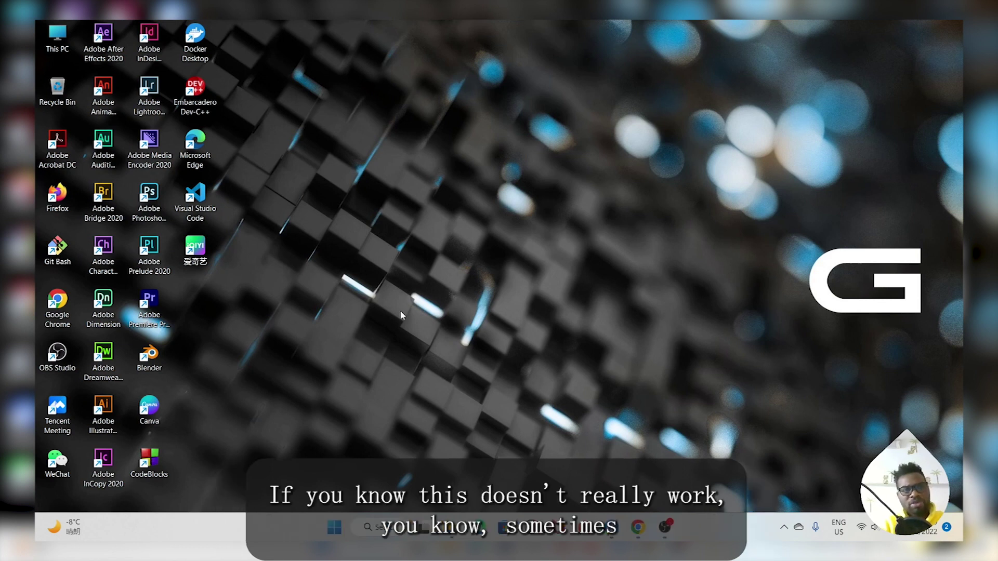